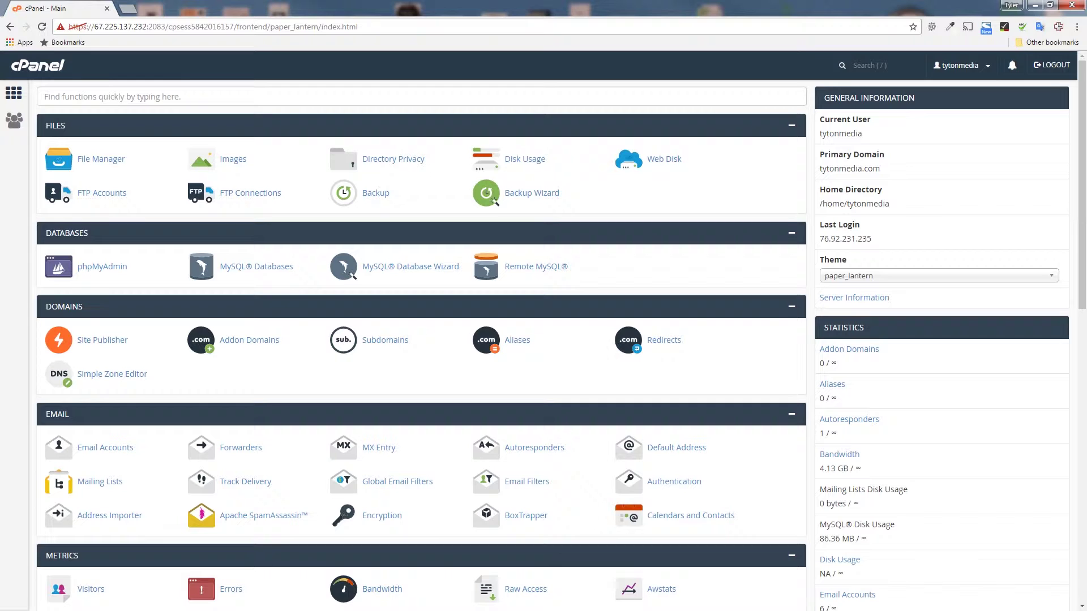
Open the Email Accounts page from cPanel's Email section
{"action": "scroll", "coordinate": [101, 339], "scroll_direction": "down", "scroll_amount": 1}
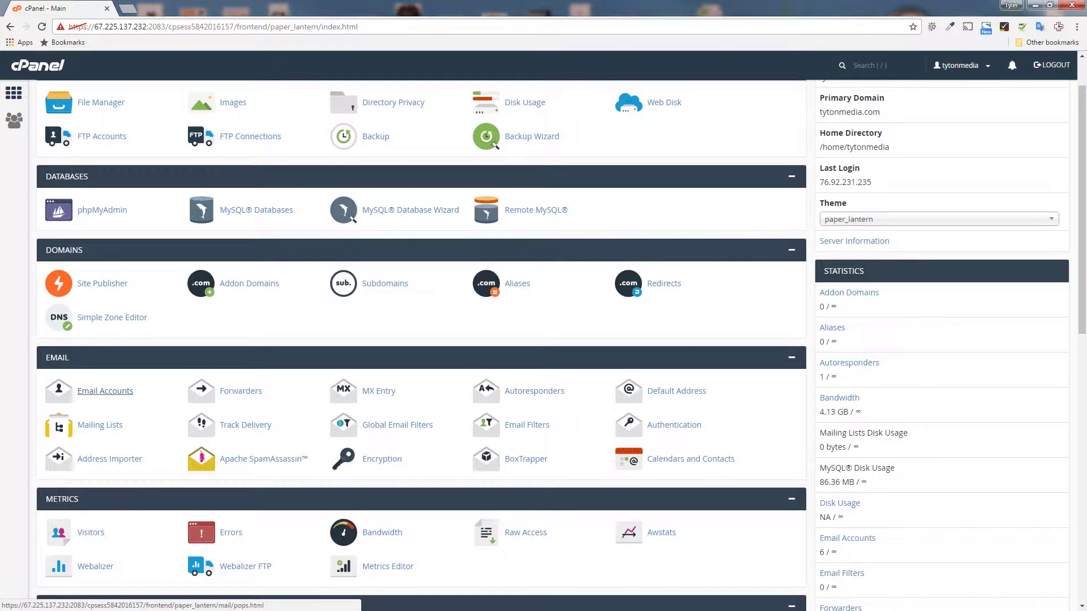
{"action": "left_click", "coordinate": [105, 390]}
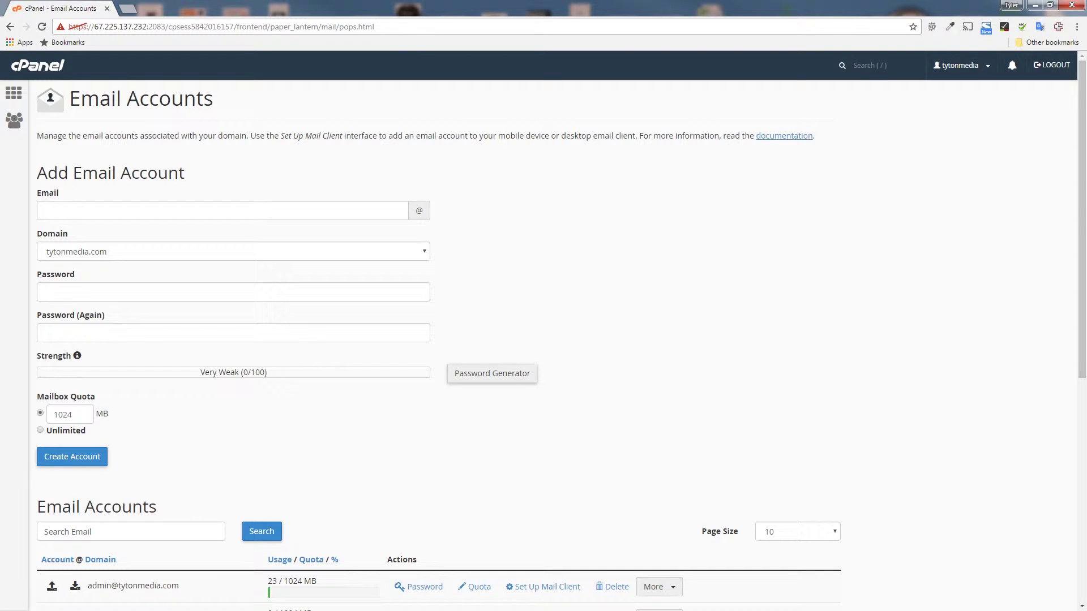
{"action": "left_click", "coordinate": [46, 210]}
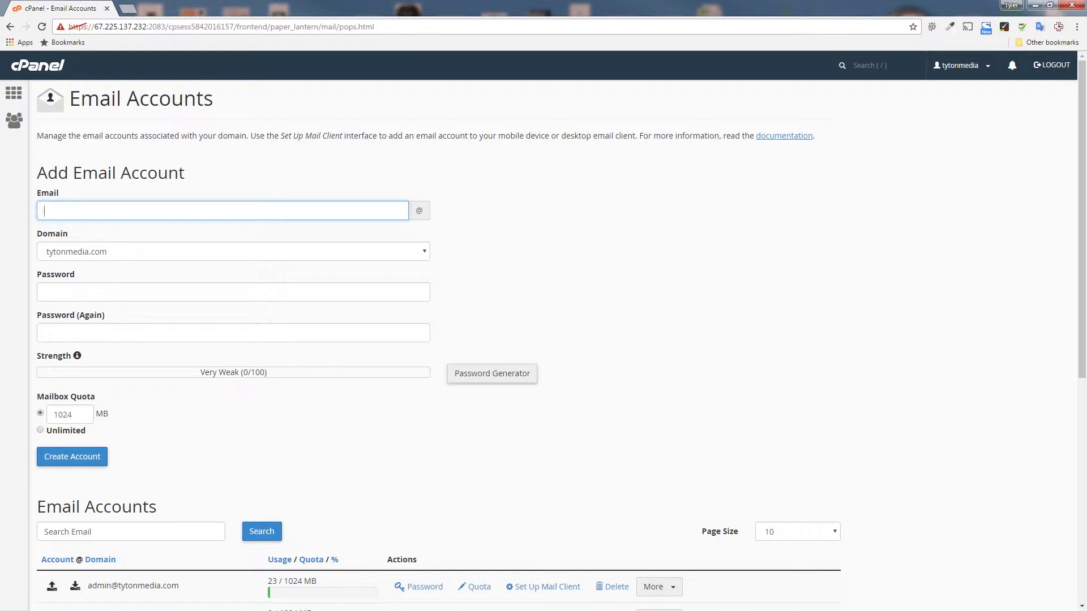
{"action": "type", "text": "tyle"}
{"action": "key", "text": "BackSpace"}
{"action": "key", "text": "BackSpace"}
{"action": "key", "text": "BackSpace"}
{"action": "key", "text": "BackSpace"}
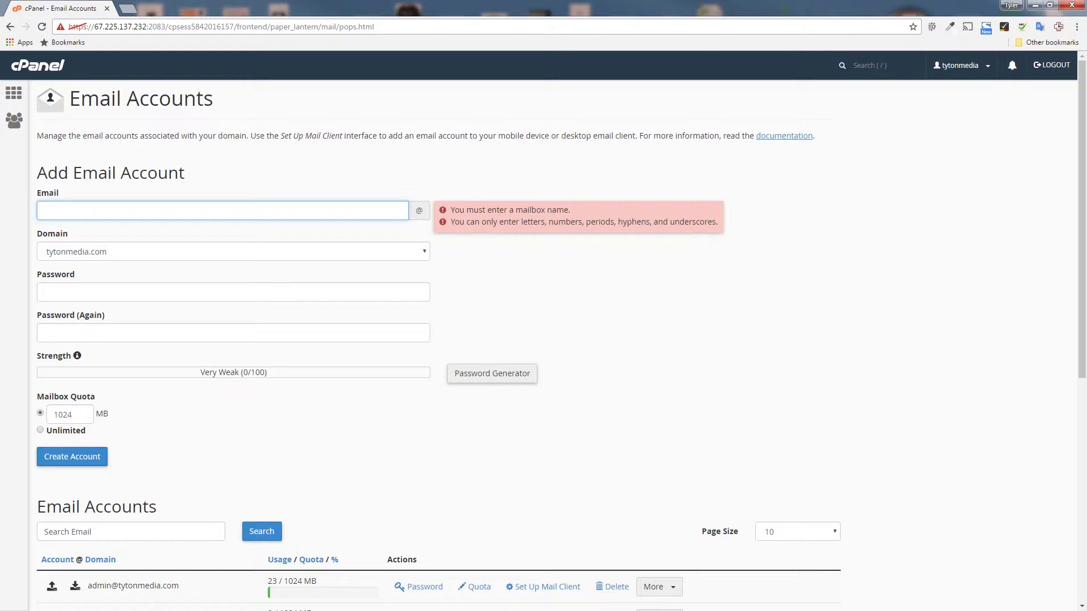
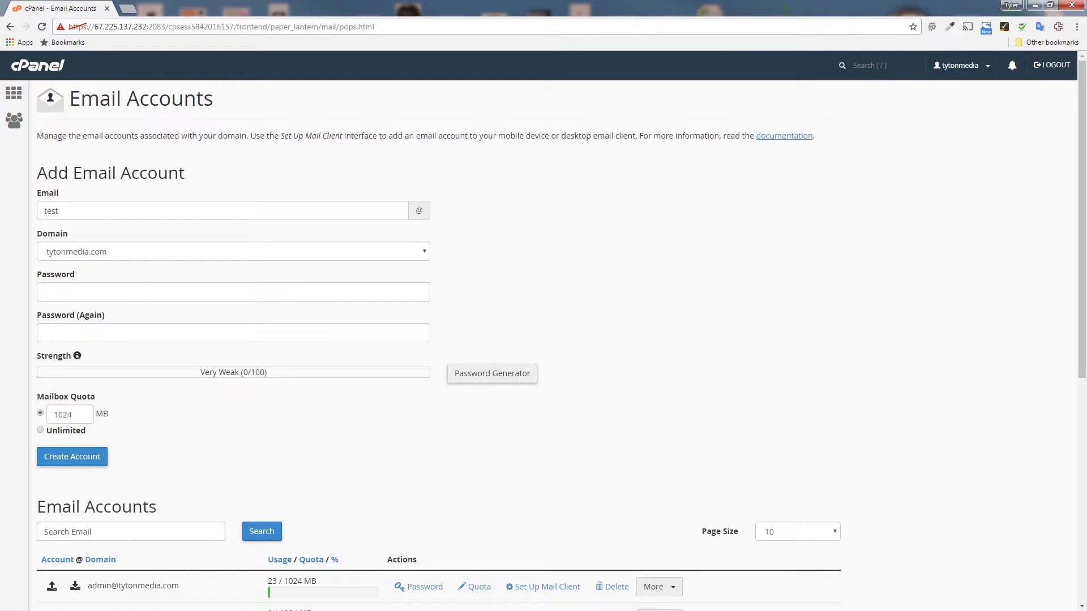
{"action": "left_click", "coordinate": [232, 251]}
{"action": "left_click", "coordinate": [232, 251]}
Generate a Very Strong random password, confirm it was copied, and apply it to the account
{"action": "left_click", "coordinate": [492, 373]}
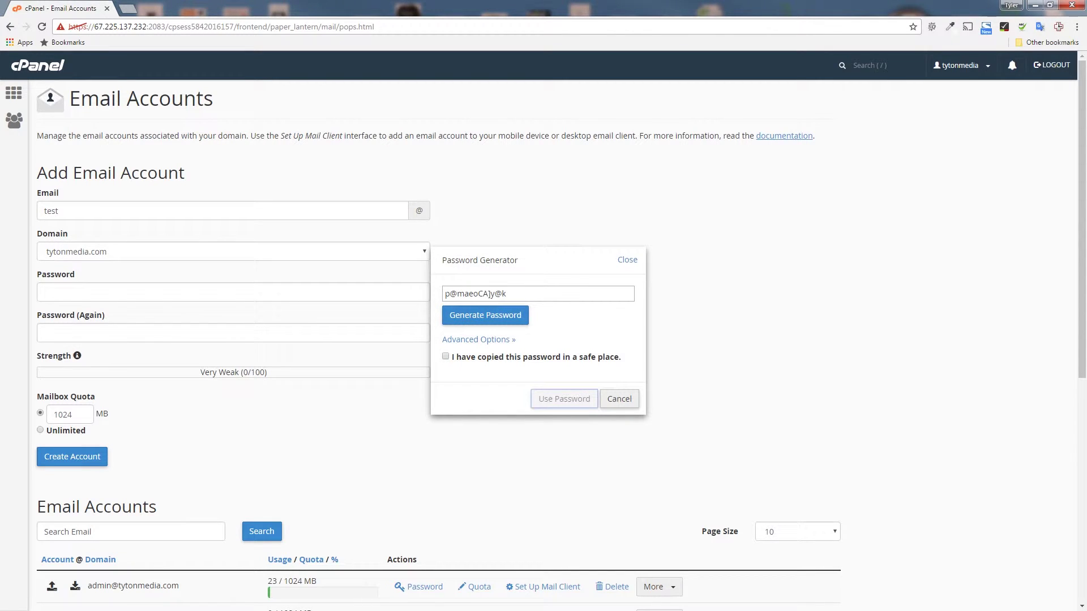
{"action": "left_click", "coordinate": [538, 293]}
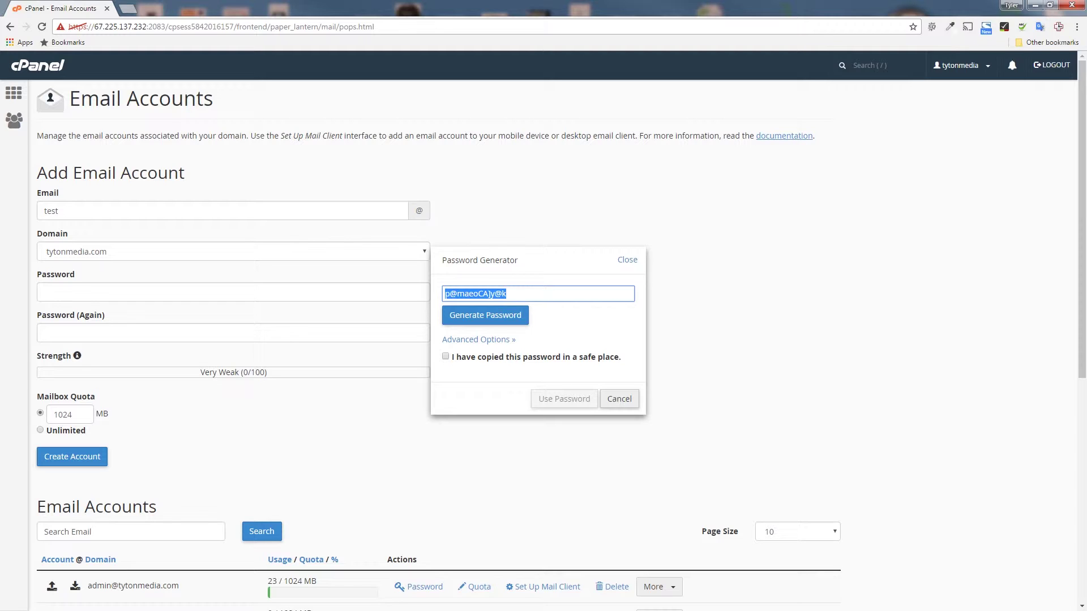
{"action": "left_click", "coordinate": [485, 315]}
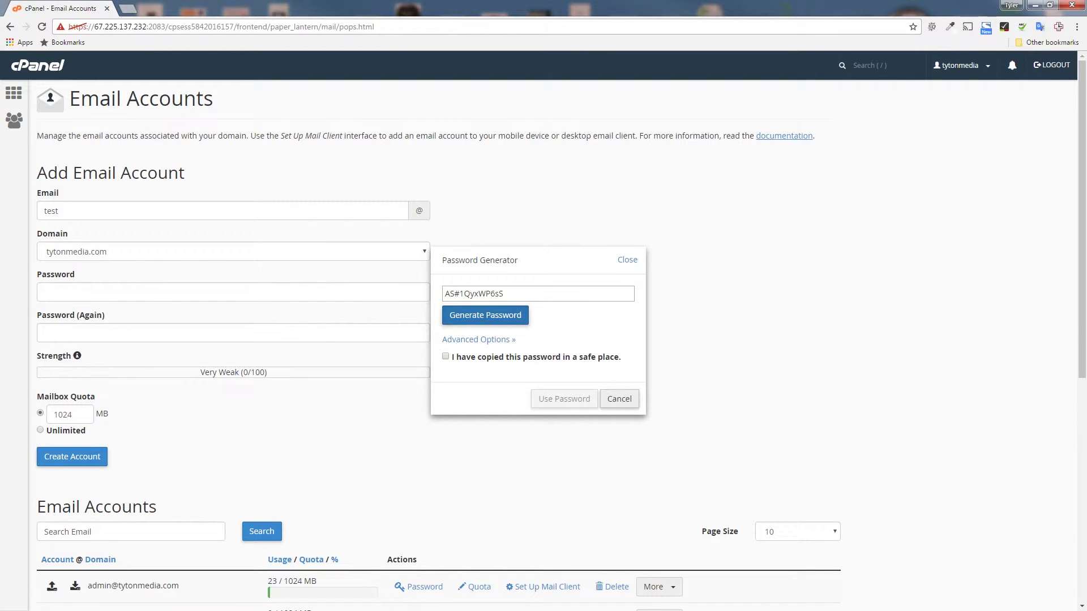
{"action": "left_click", "coordinate": [481, 293]}
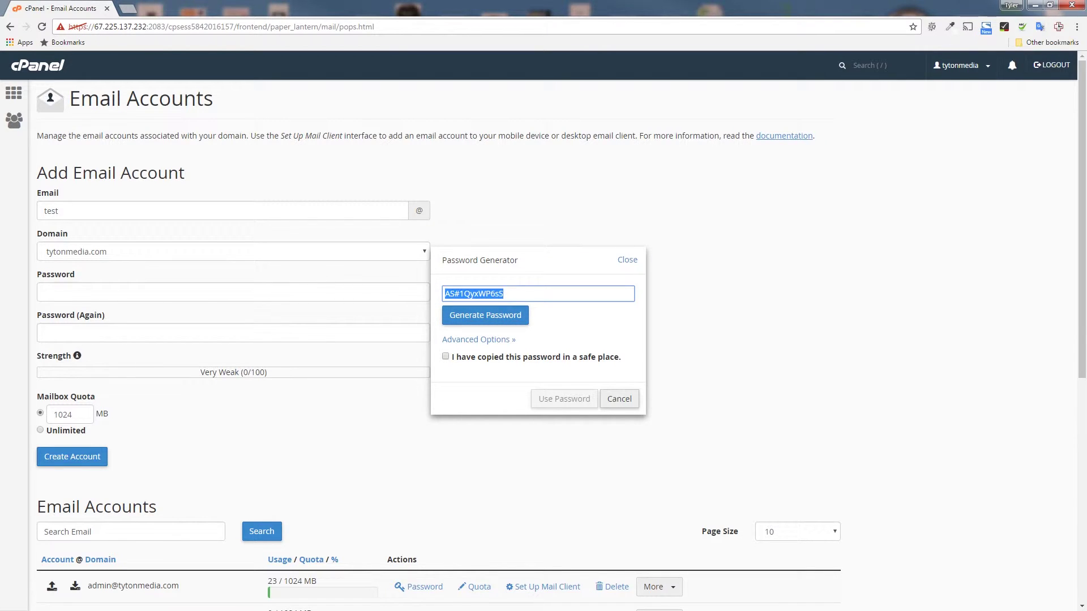
{"action": "left_click", "coordinate": [445, 356]}
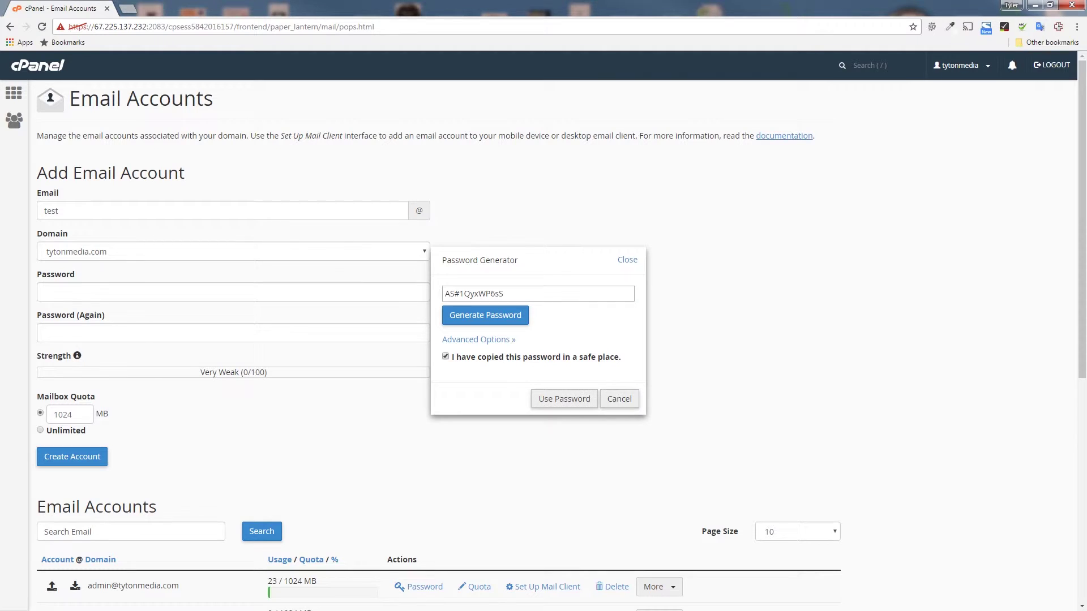
{"action": "left_click", "coordinate": [564, 399]}
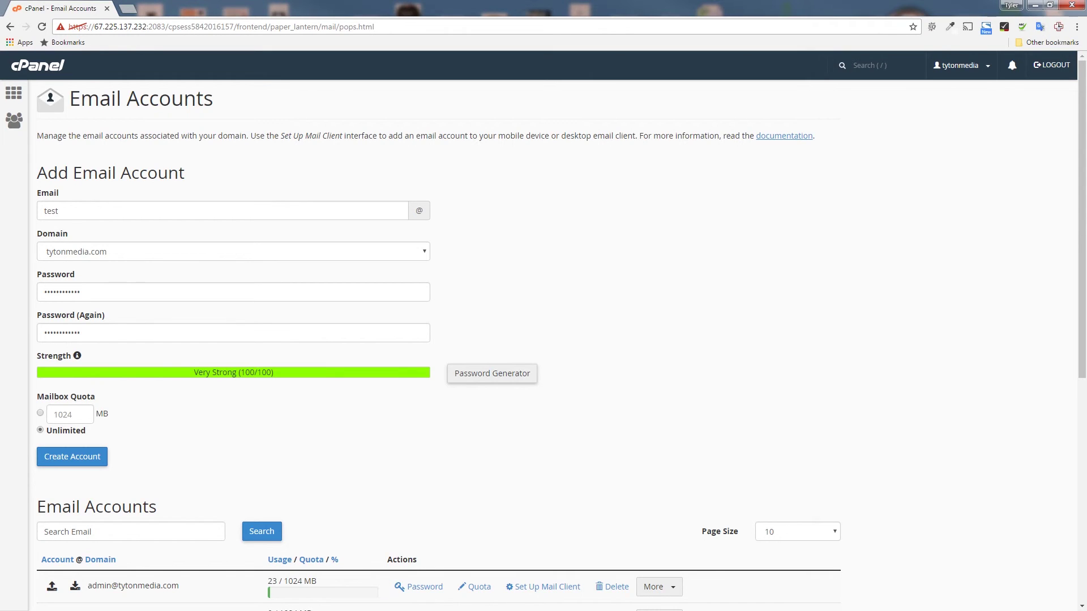
Create the account and select the new address in the confirmation notice
{"action": "key", "text": "Return"}
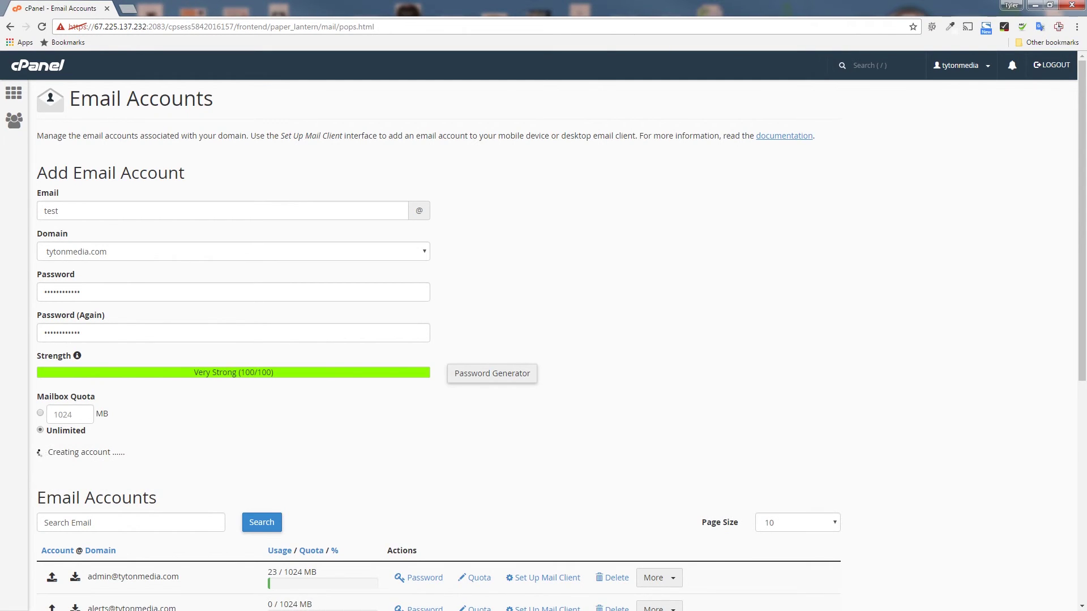
{"action": "scroll", "coordinate": [543, 339], "scroll_direction": "down", "scroll_amount": 1}
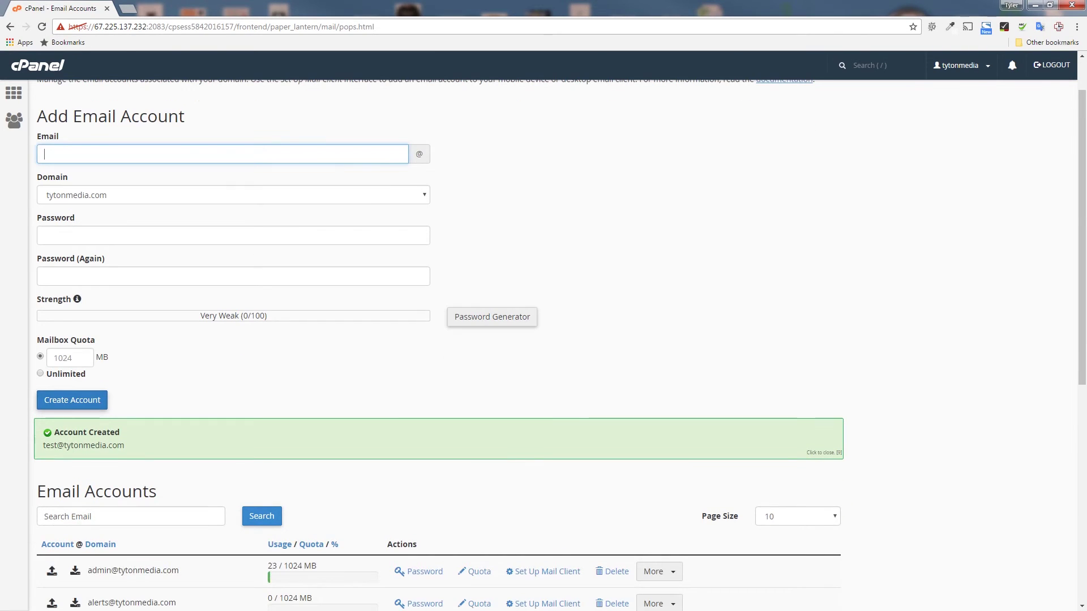
{"action": "double_click", "coordinate": [83, 446]}
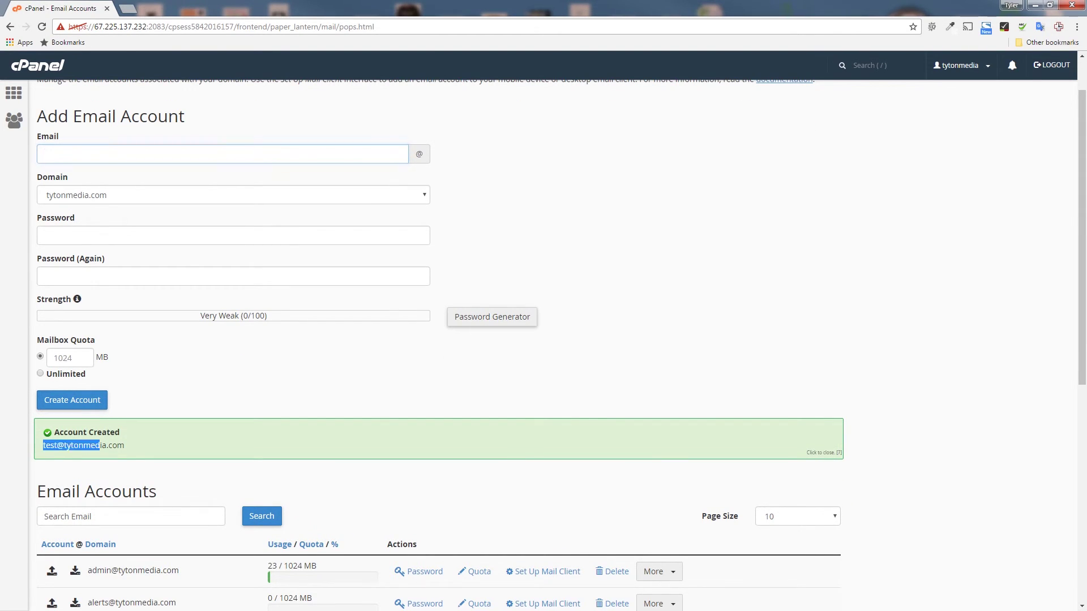
{"action": "triple_click", "coordinate": [96, 450]}
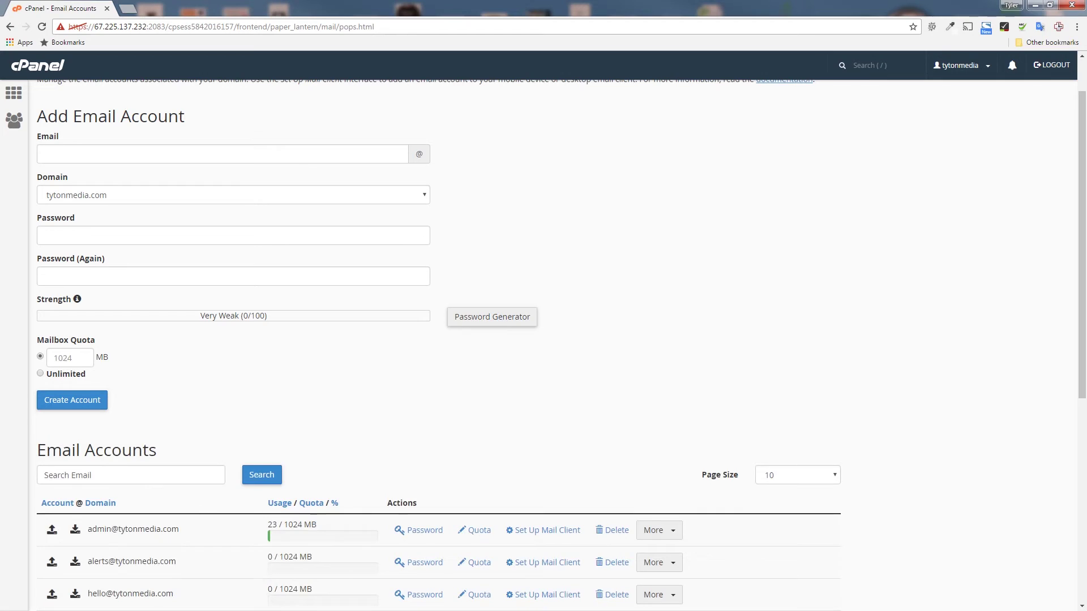
{"action": "scroll", "coordinate": [560, 345], "scroll_direction": "down", "scroll_amount": 2}
{"action": "scroll", "coordinate": [543, 345], "scroll_direction": "down", "scroll_amount": 3}
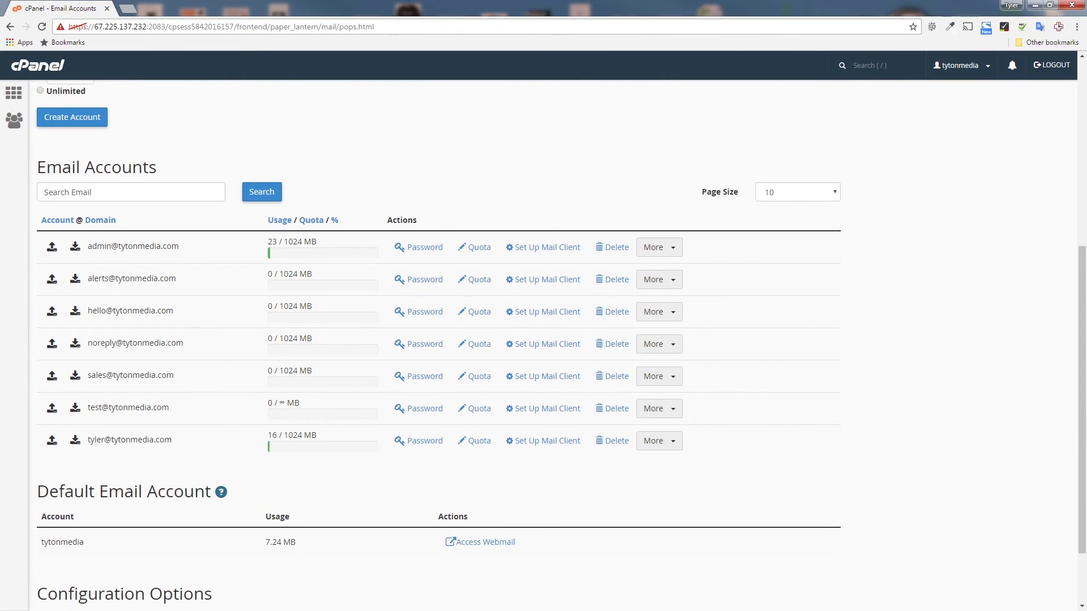
{"action": "left_click_drag", "start_coordinate": [302, 403], "coordinate": [34, 96]}
{"action": "left_click", "coordinate": [170, 138]}
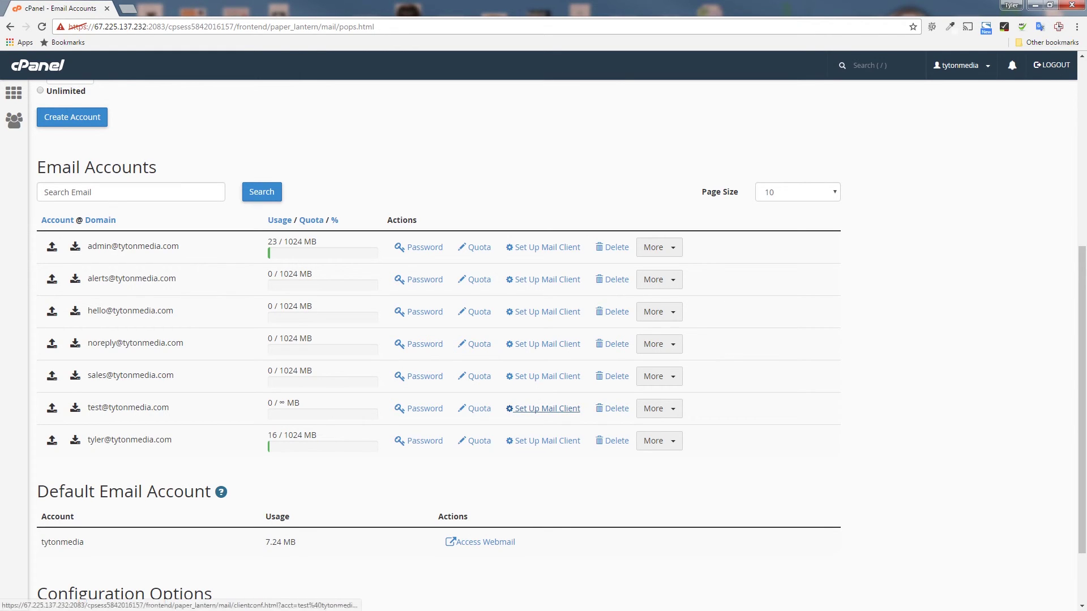
{"action": "left_click", "coordinate": [658, 409]}
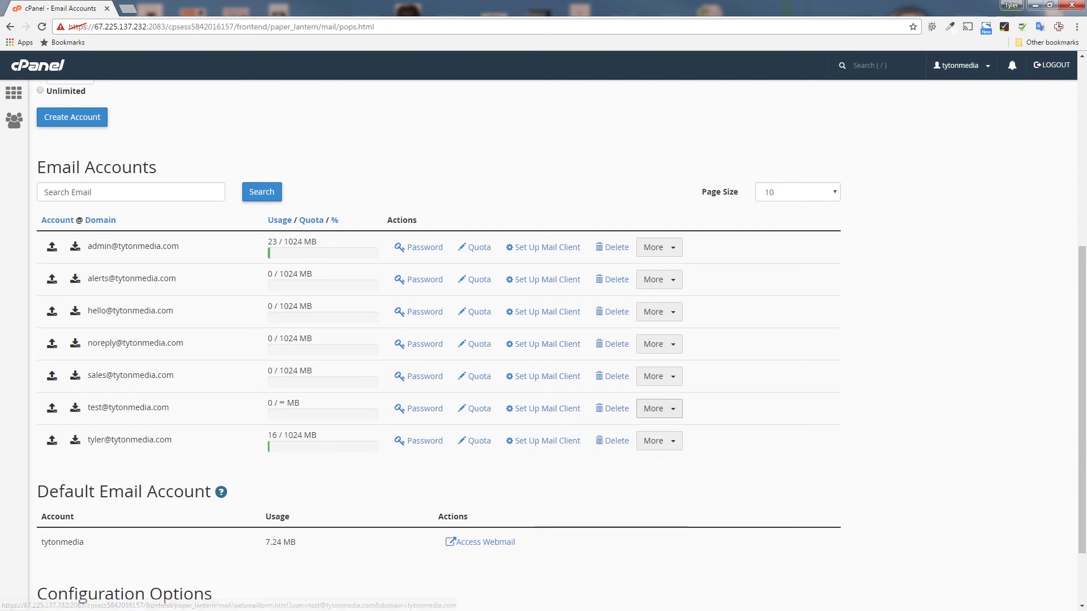
{"action": "key", "text": "Escape"}
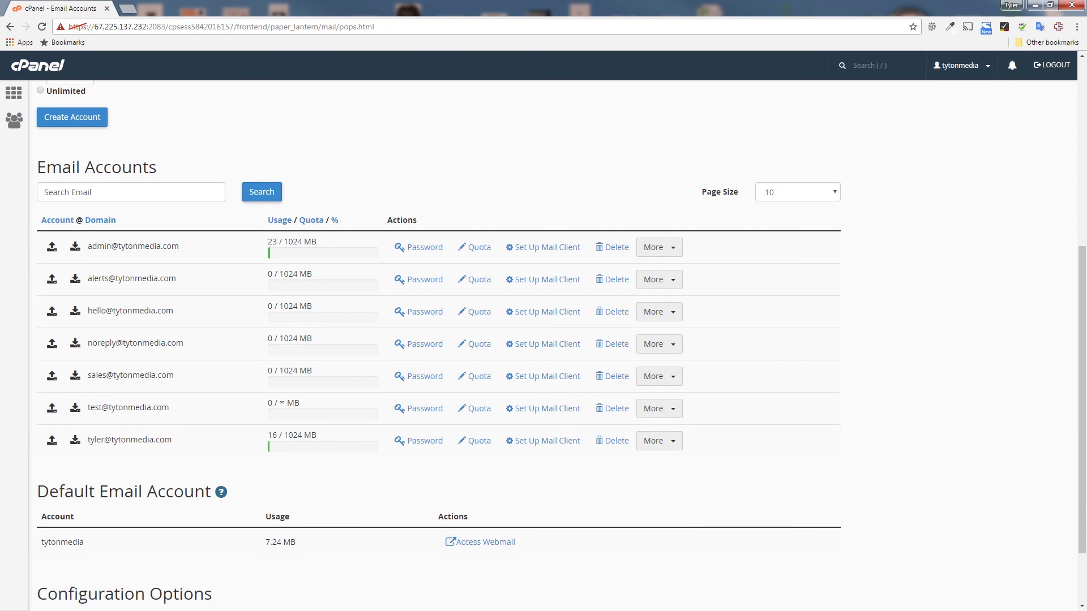